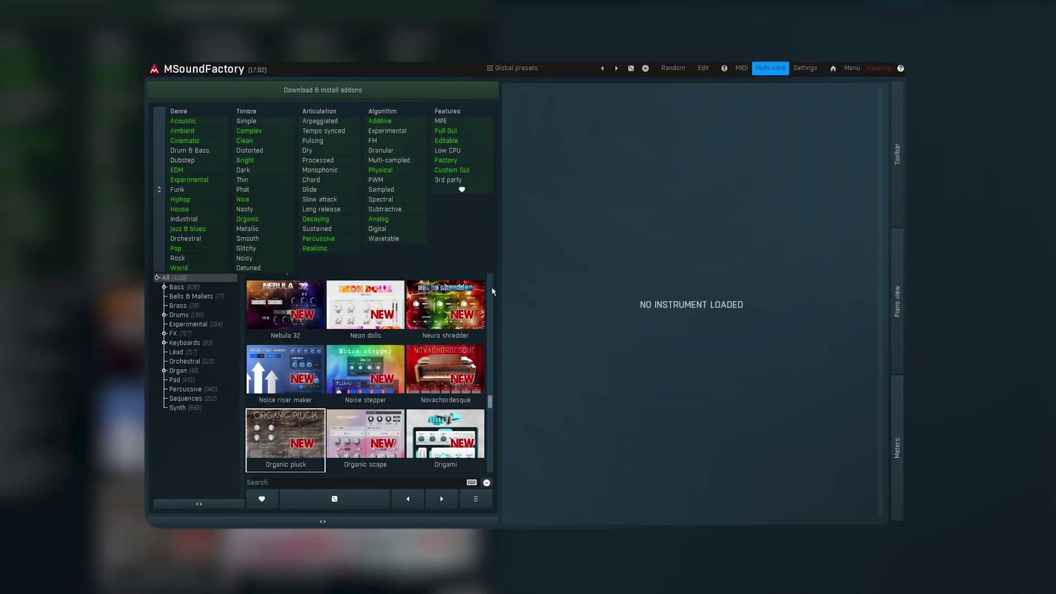
Filter the library by Hiphop, Glide and Subtractive, briefly toggling the Physical filter on and off
click(180, 198)
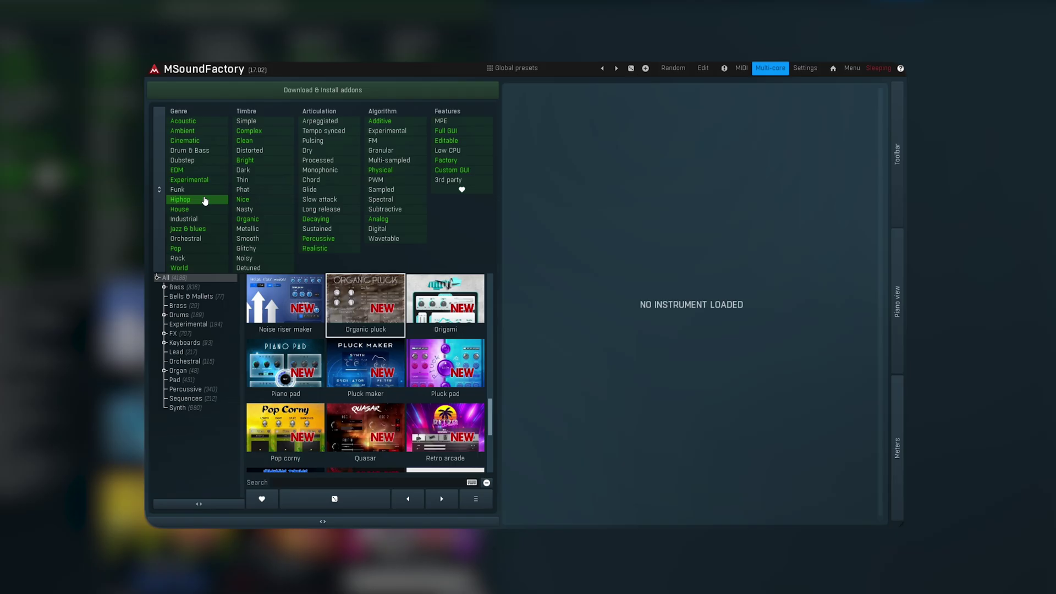
click(310, 189)
click(385, 209)
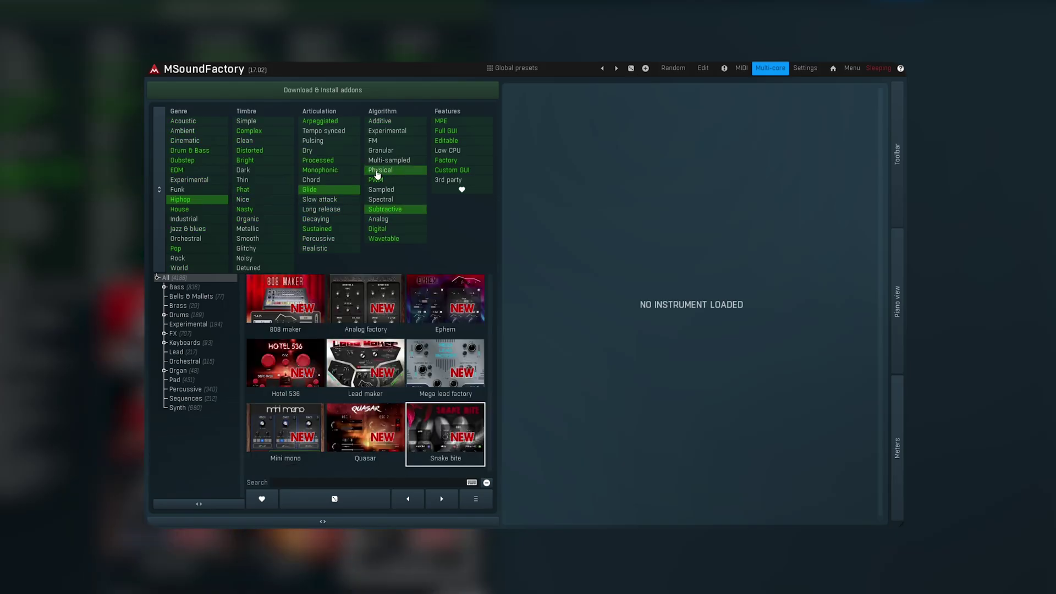
click(379, 170)
click(379, 170)
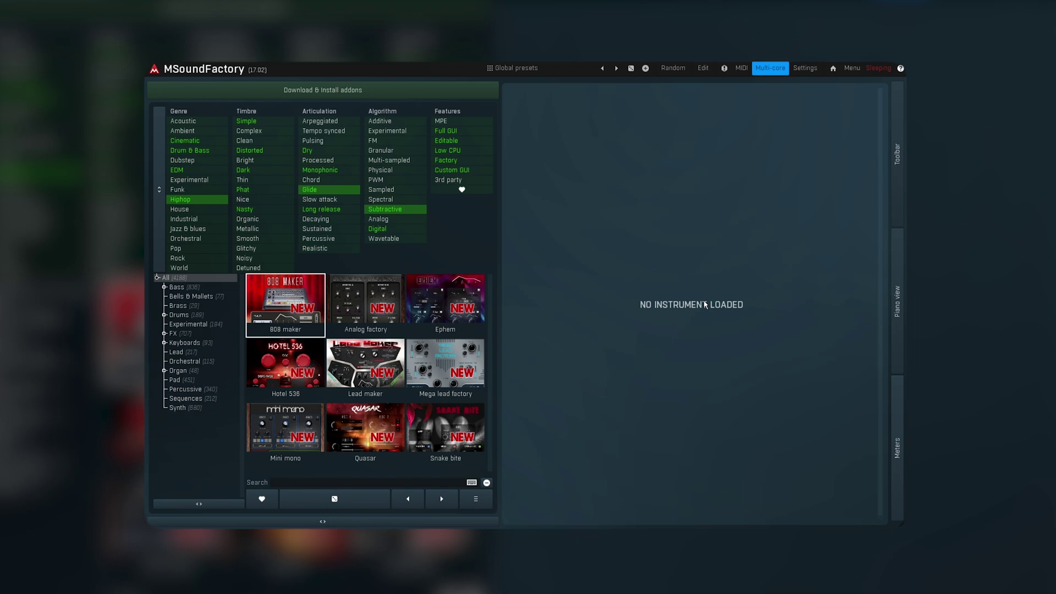
In the editor, set global Attack to about 0.6 ms, Decay to about 13 ms, and lower Sustain slightly
click(701, 69)
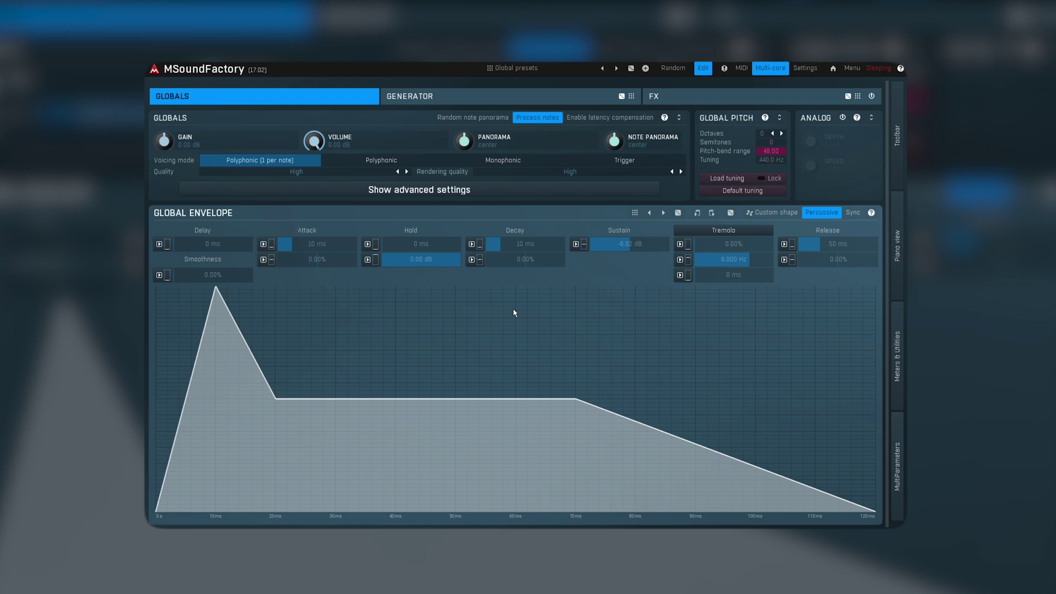
drag(316, 244, 317, 240)
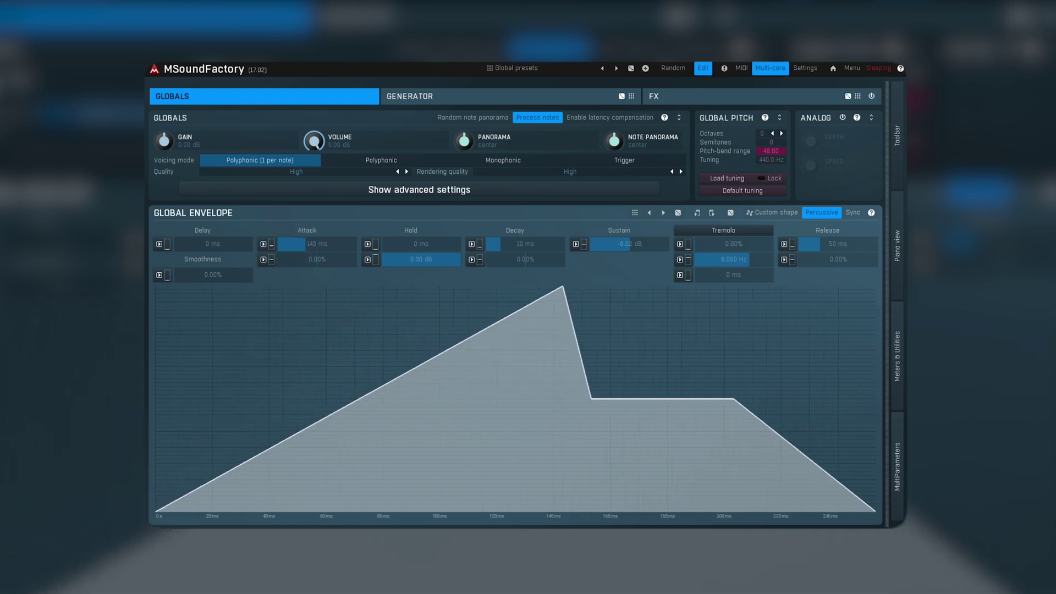
drag(502, 245, 503, 241)
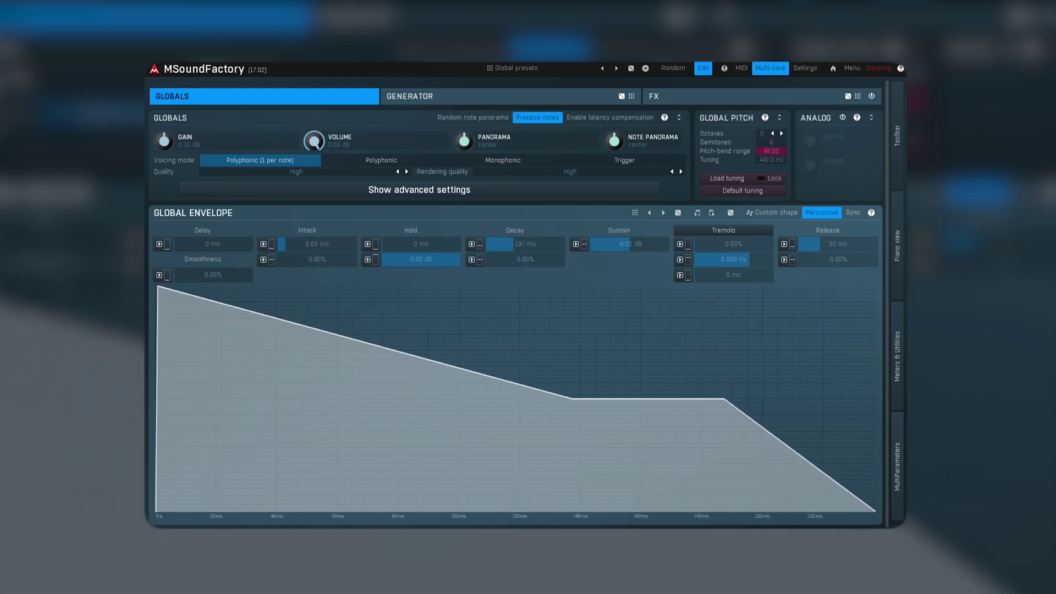
drag(623, 245, 623, 246)
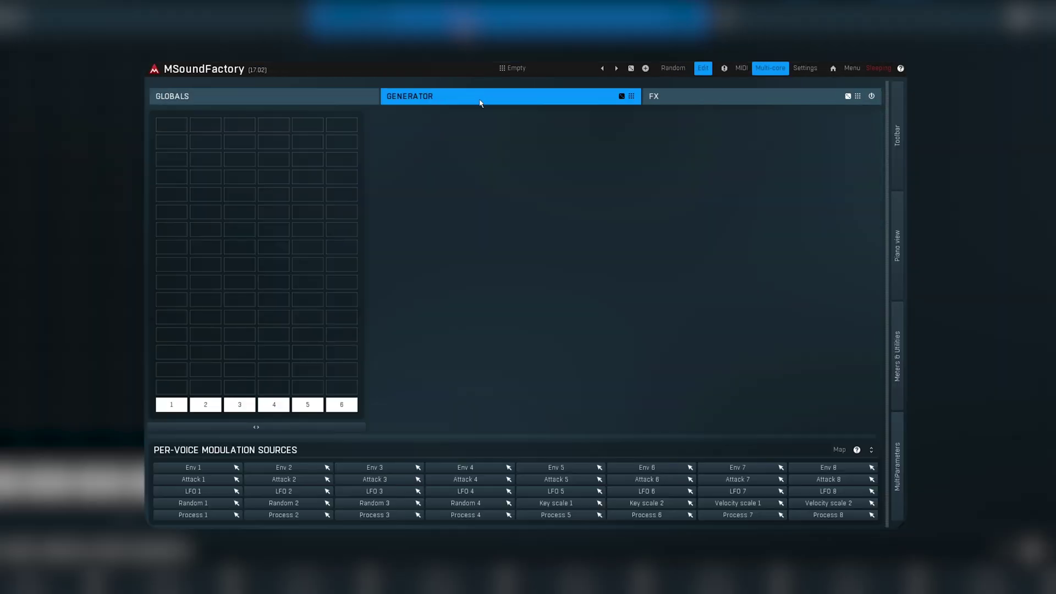
Open the module list for empty slots several times and dismiss it without adding anything
click(235, 166)
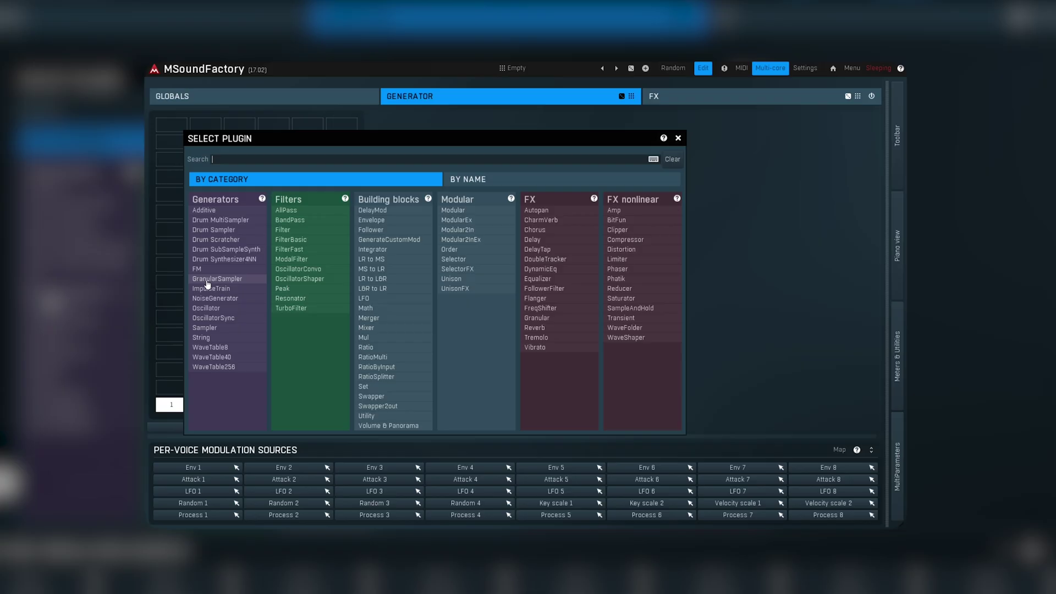
click(678, 138)
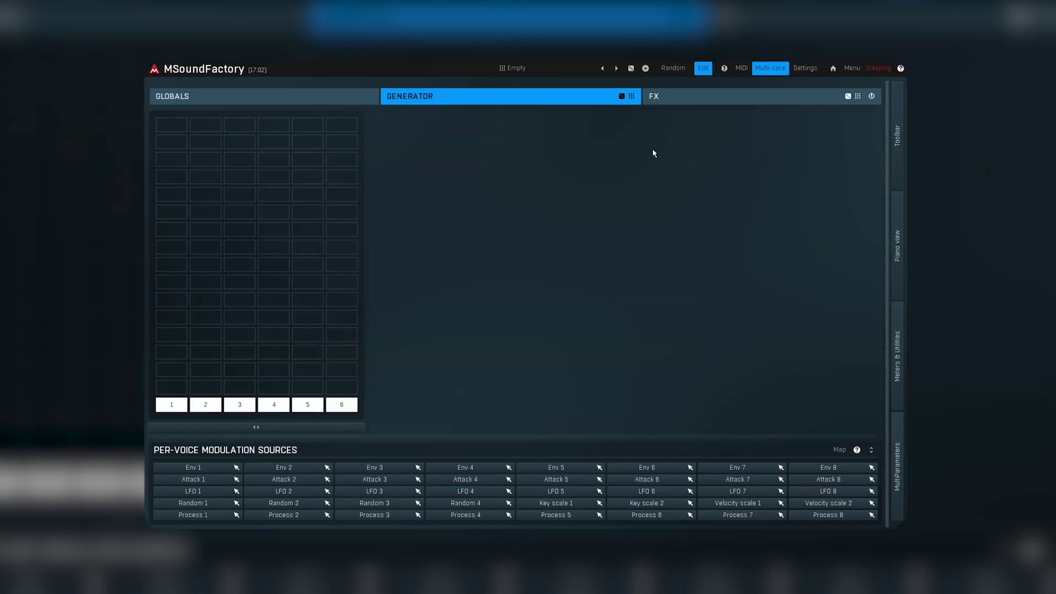
click(203, 135)
key(Escape)
click(230, 124)
key(Escape)
click(274, 124)
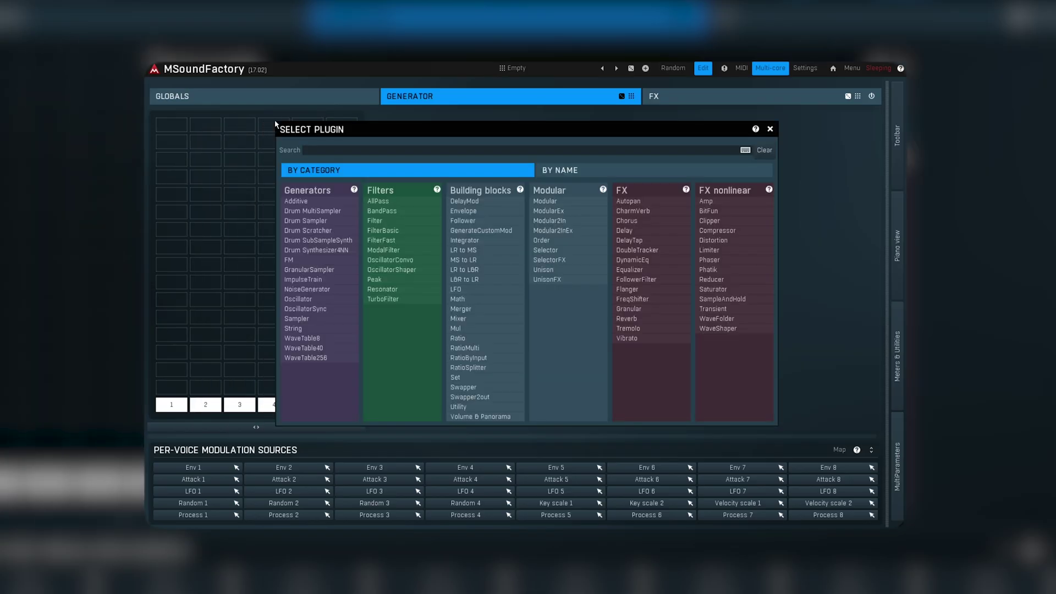
click(771, 130)
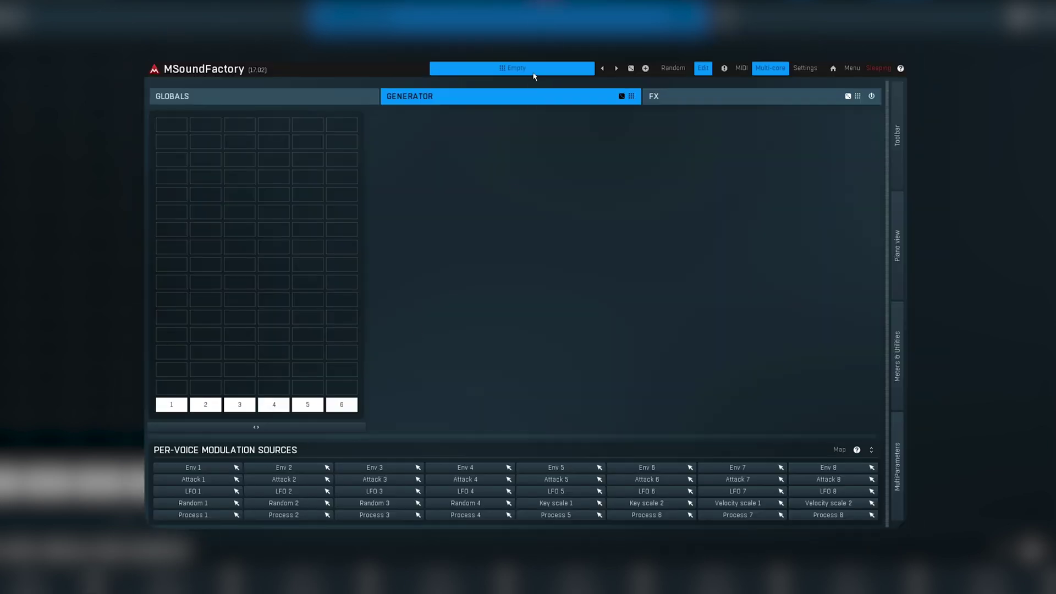
Load 'Main template' from the Sound design templates folder in Global presets
click(516, 68)
scroll(405, 264, down, 2)
click(416, 320)
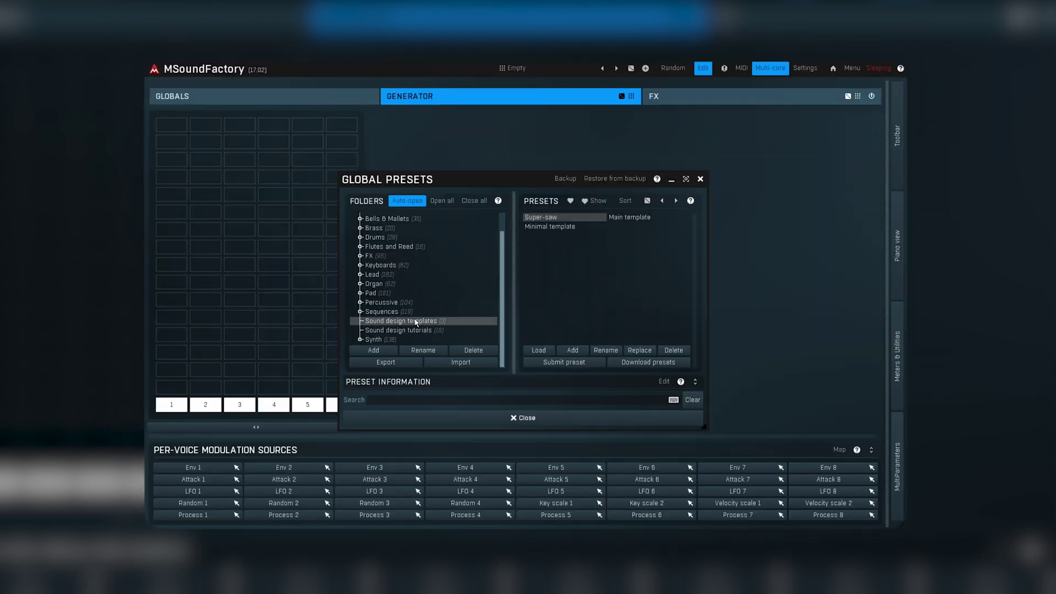
double_click(638, 216)
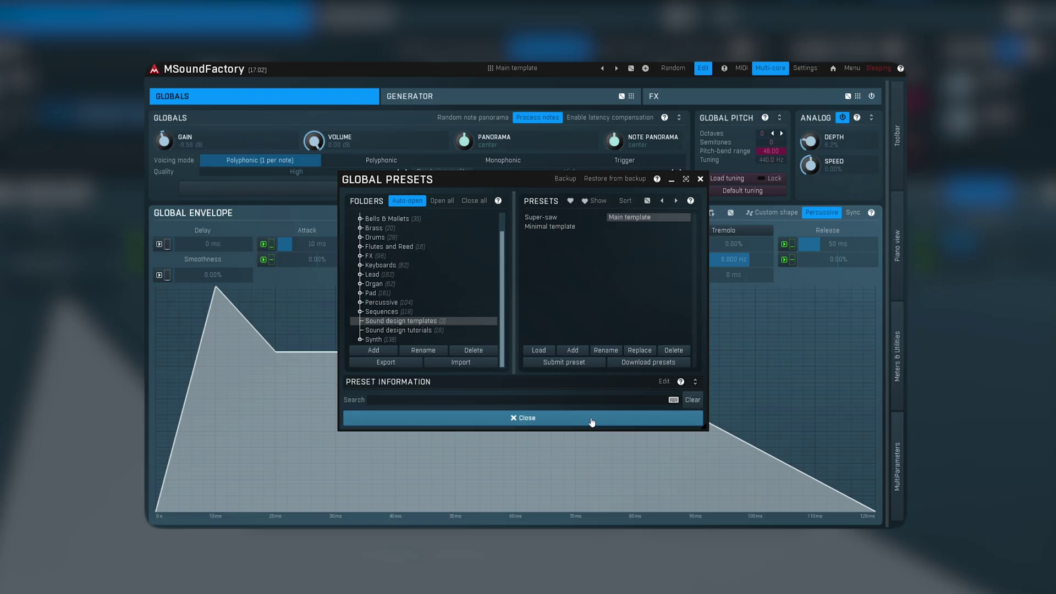
Close Global presets and add a String generator to the first grid slot
click(590, 418)
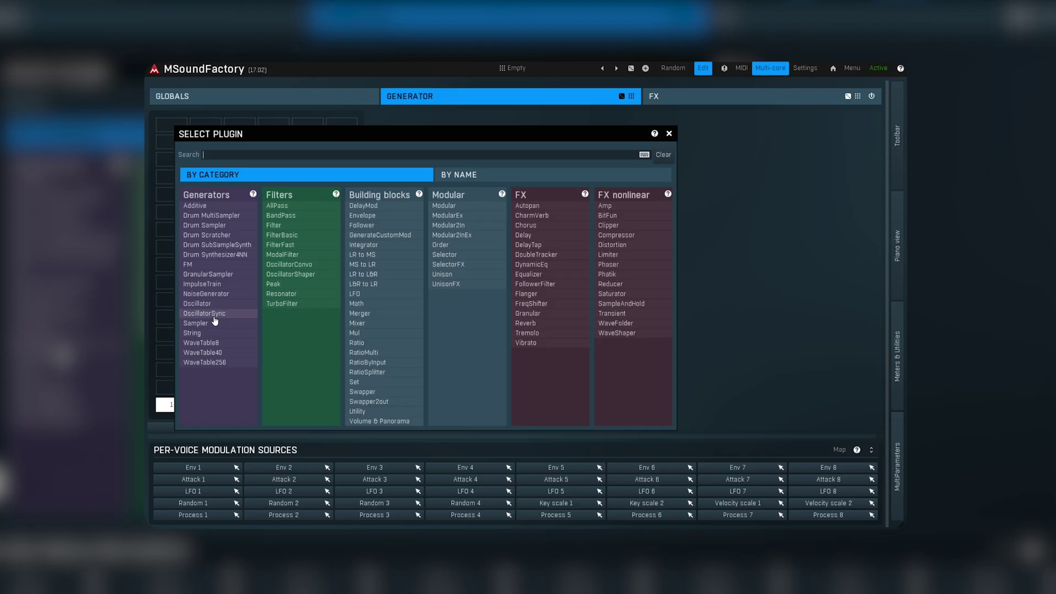
click(192, 332)
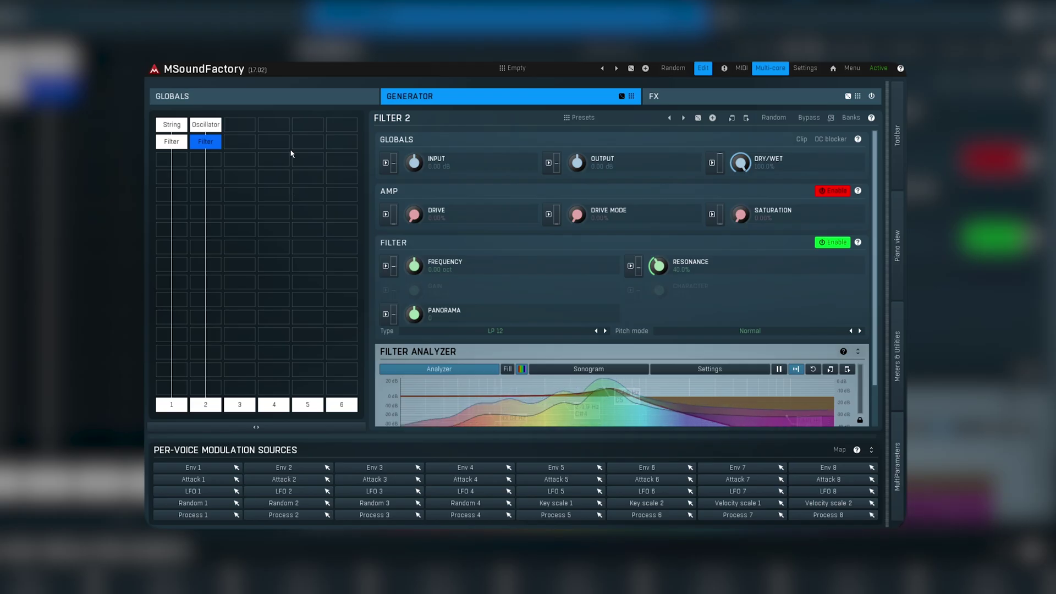
On GLOBALS, set envelope Attack to 176 ms, Hold to 58 ms and Decay to about 367 ms
click(264, 96)
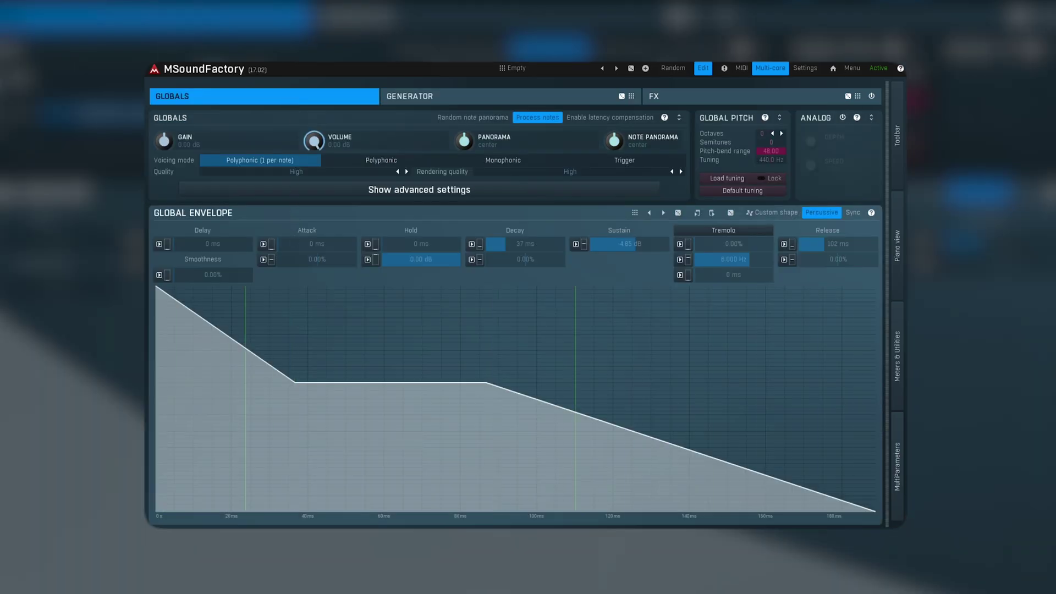
drag(300, 248, 299, 242)
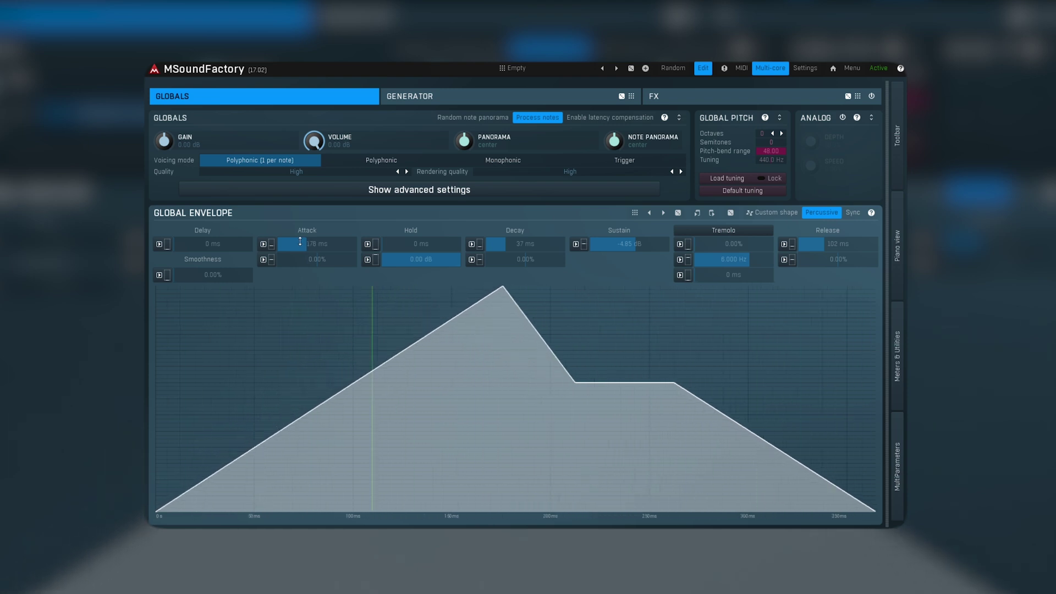
drag(404, 248, 404, 241)
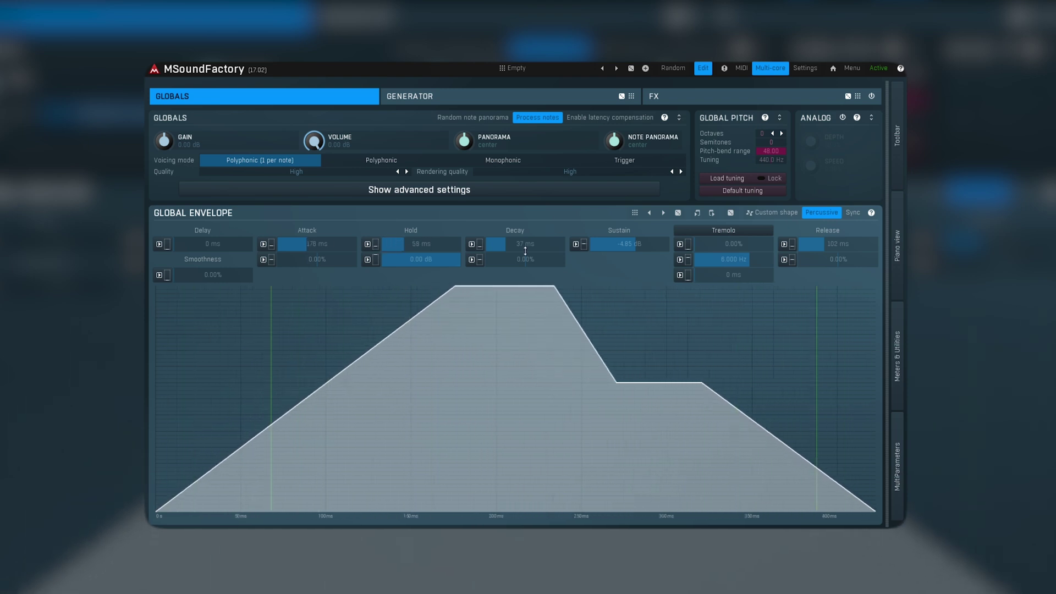
drag(526, 250, 525, 242)
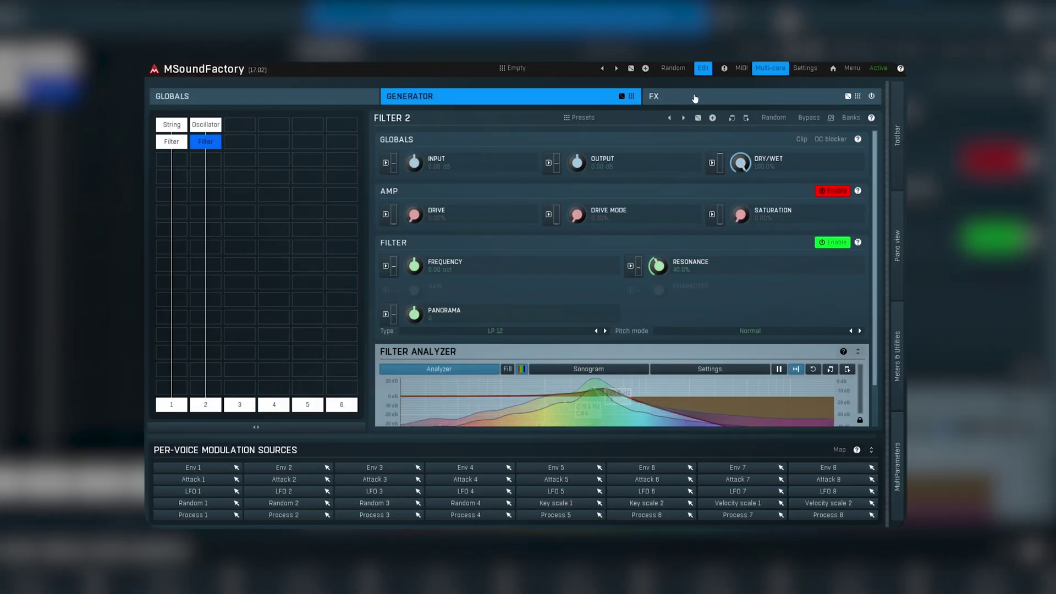
In the FX section, fill the first three In 1 slots with Delay, Reverb and Flanger
click(695, 98)
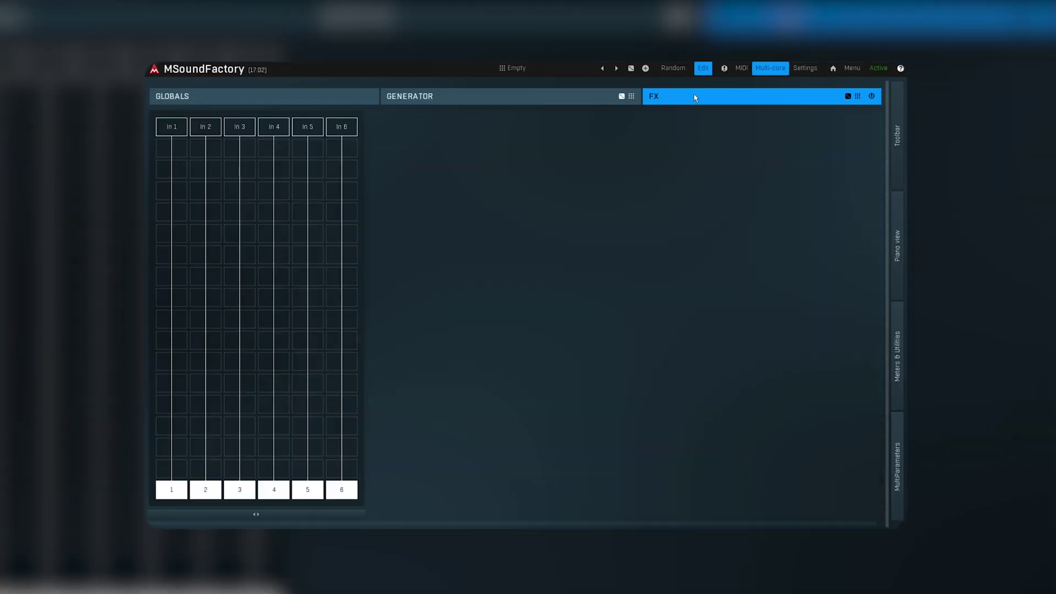
click(176, 148)
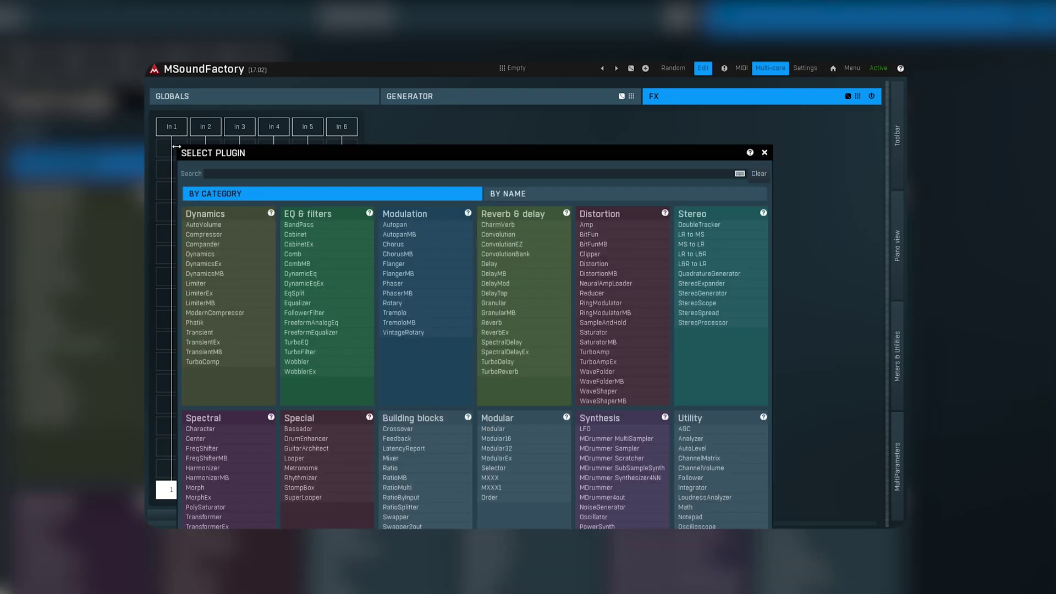
click(563, 266)
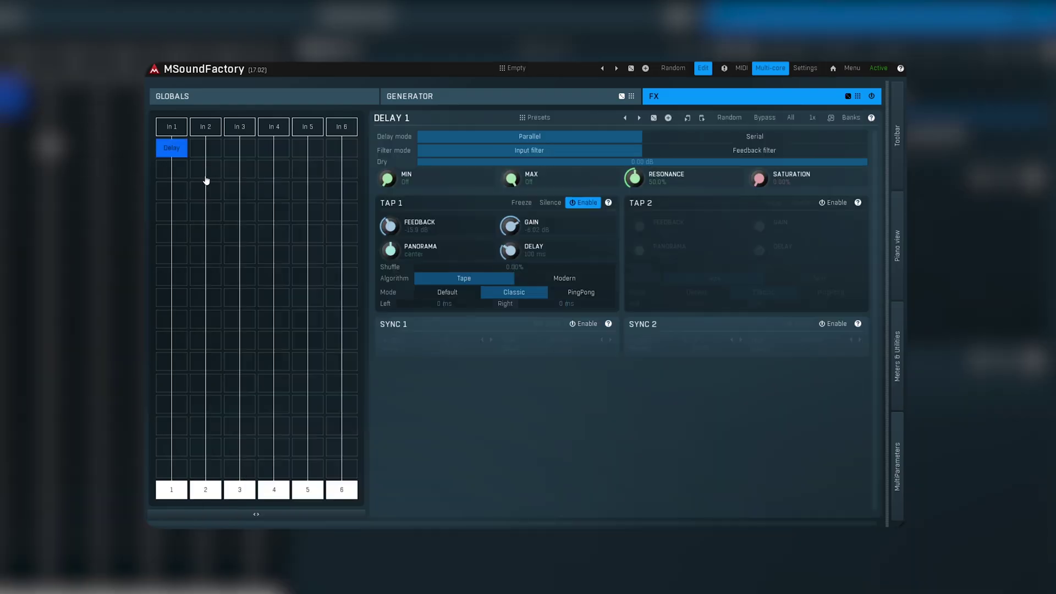
click(177, 171)
click(492, 323)
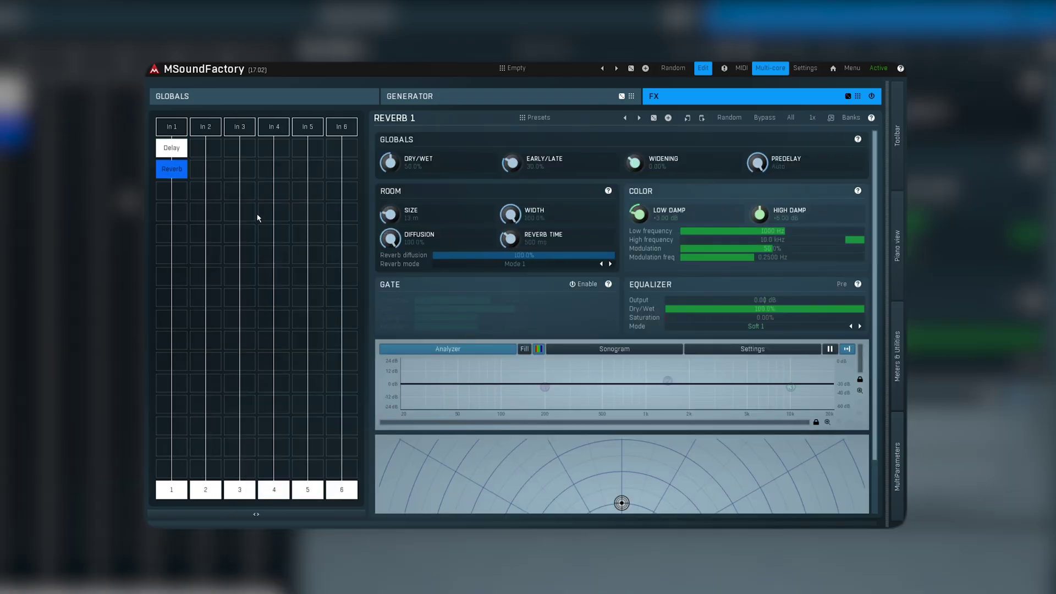
click(171, 185)
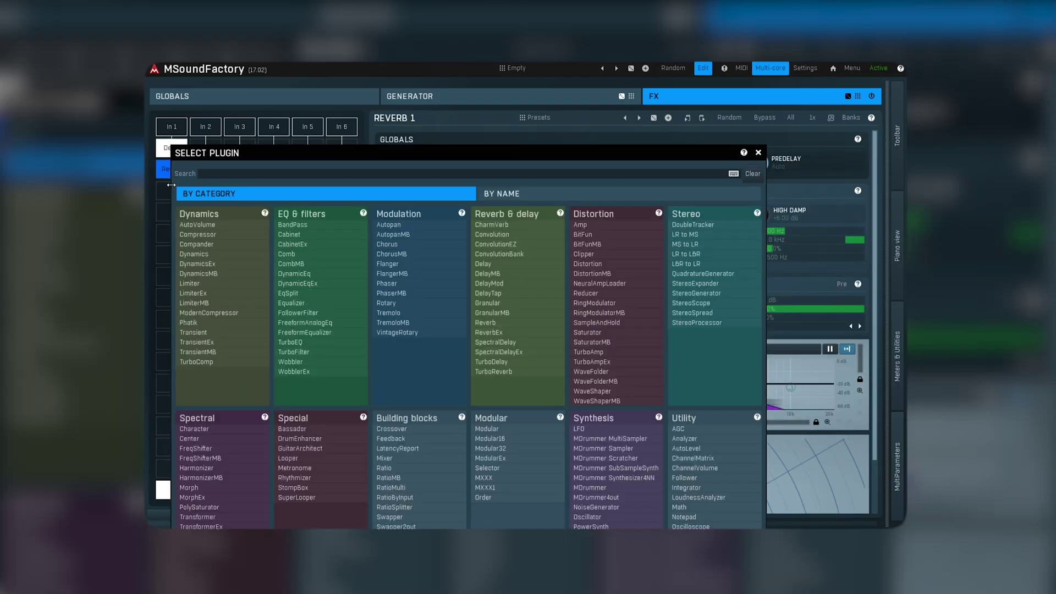
click(387, 263)
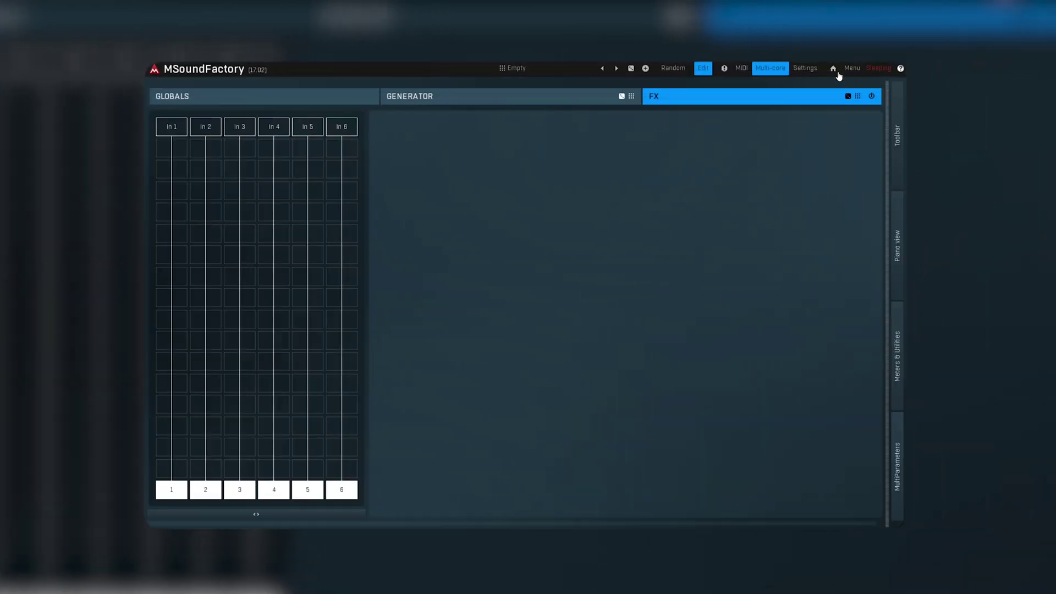
click(850, 68)
click(761, 98)
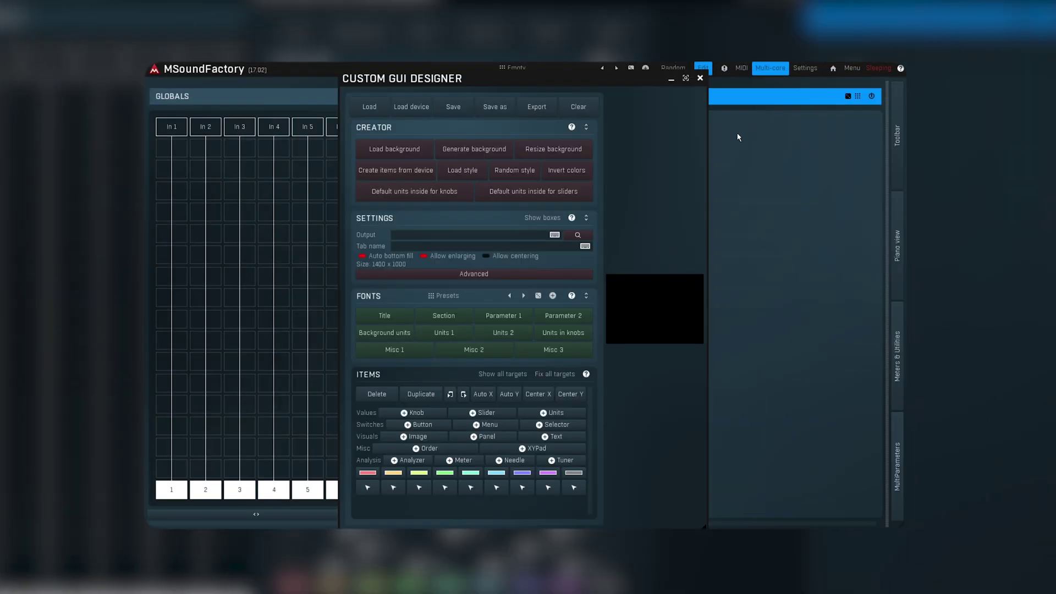
click(411, 149)
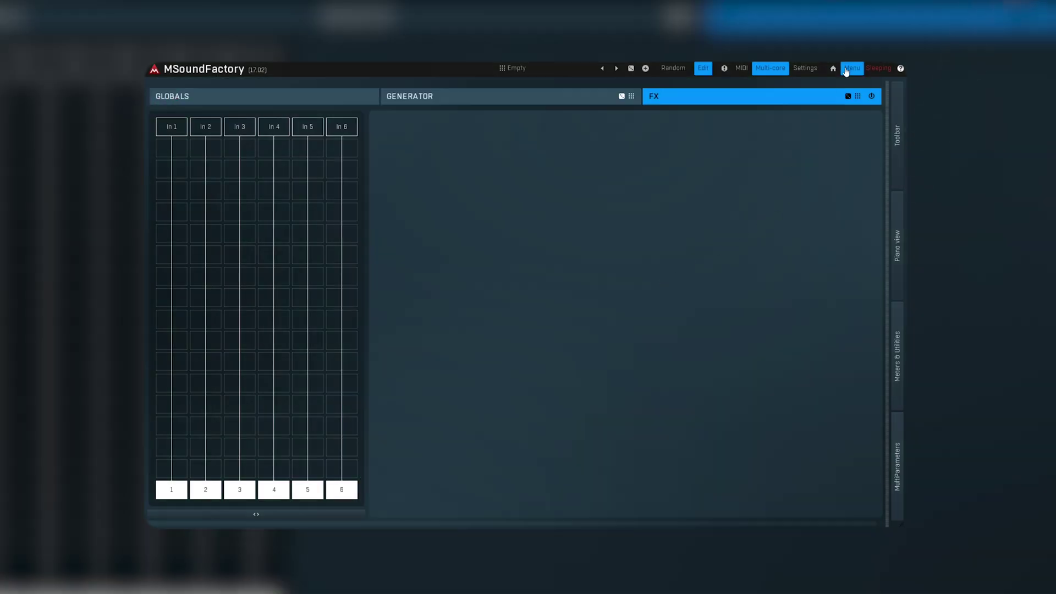
Start exporting the instrument as a device from the main menu, then decline the export
click(849, 68)
click(779, 151)
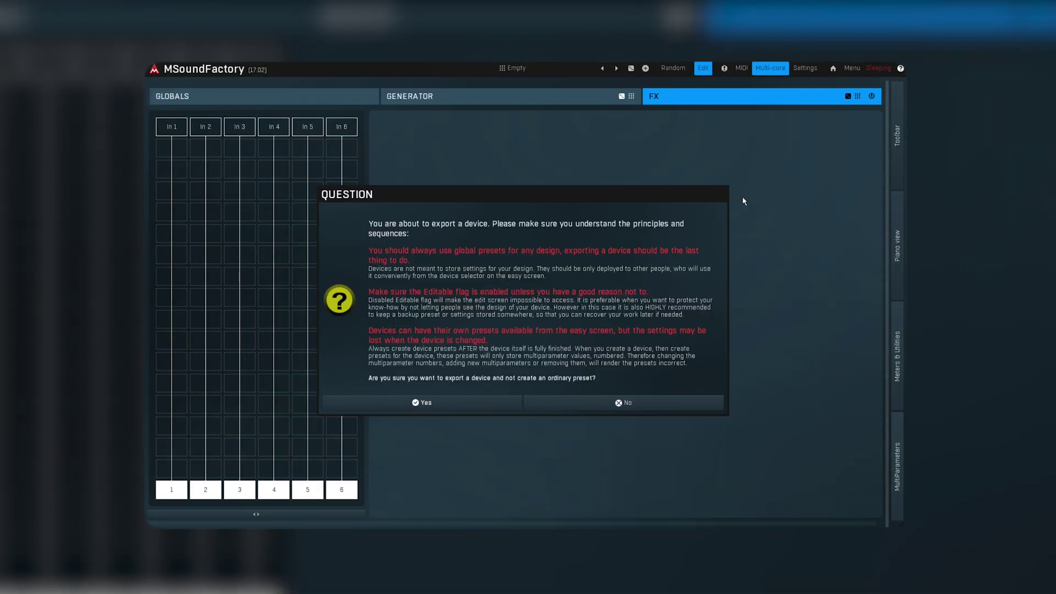
click(621, 403)
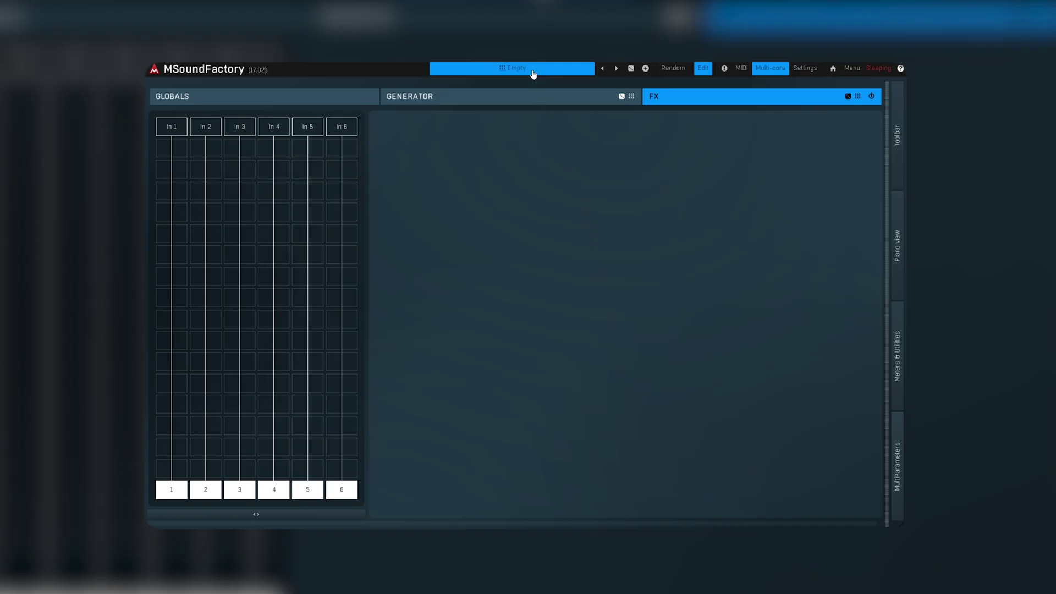